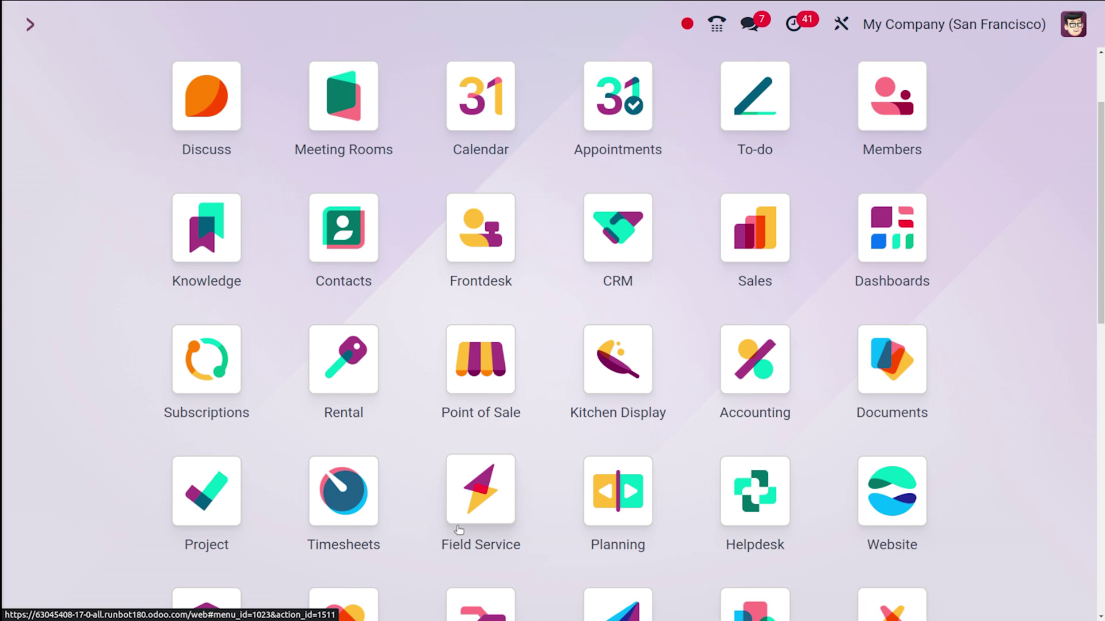
Step: Open the Website app via the 'web' search and go to its Settings page
{"action": "type", "text": "web"}
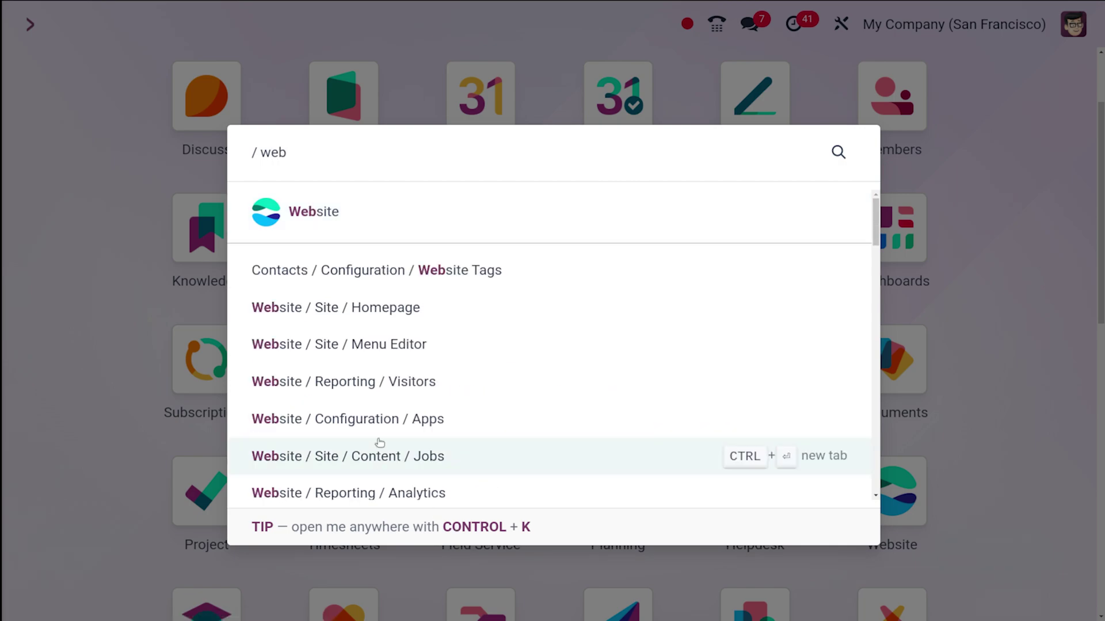
{"action": "left_click", "coordinate": [377, 212]}
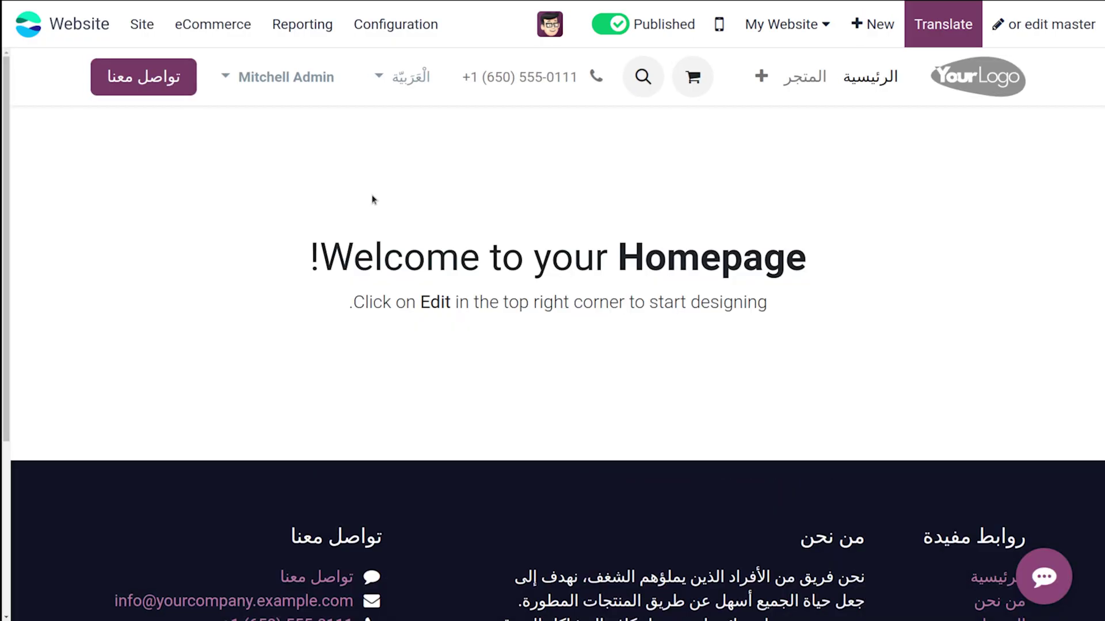
{"action": "left_click", "coordinate": [391, 29]}
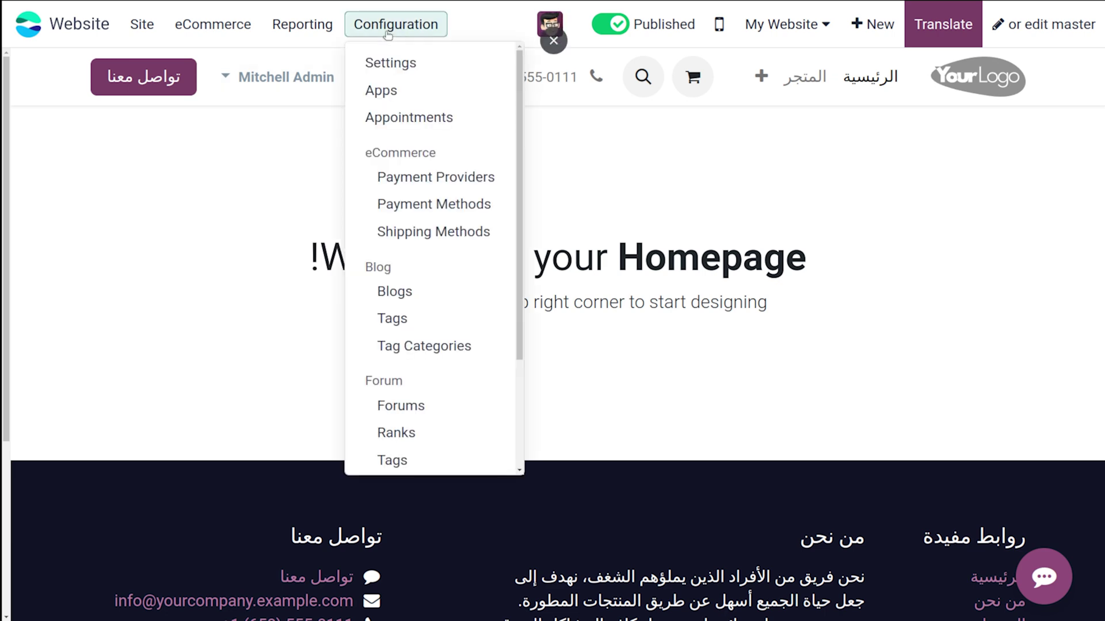
{"action": "left_click", "coordinate": [403, 65]}
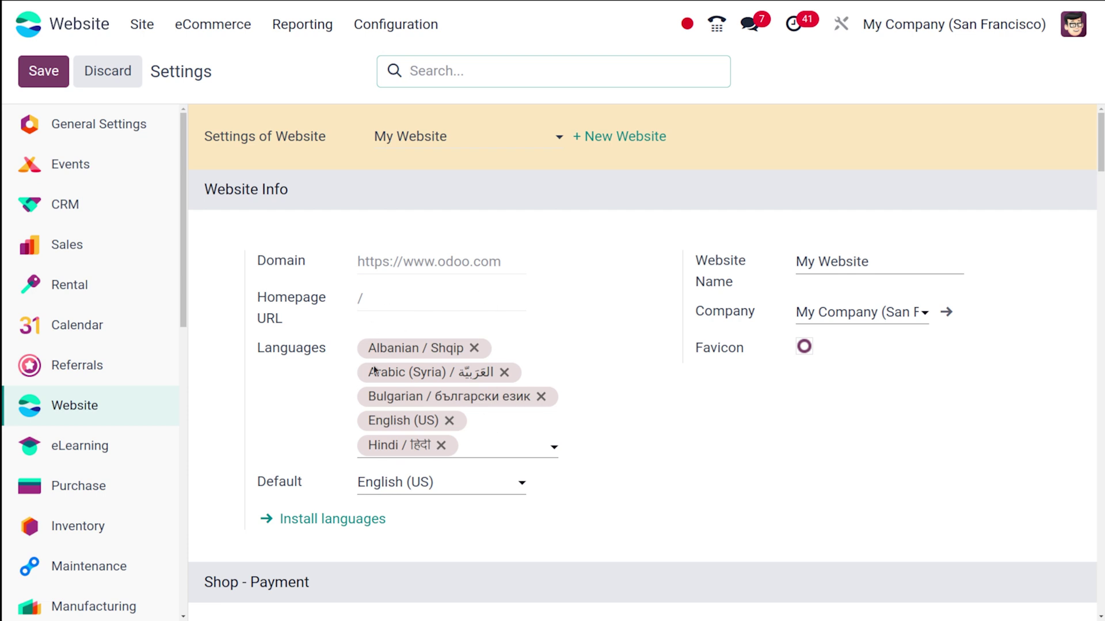
Step: Start Install languages under Website Info and expand the Languages field
{"action": "left_click", "coordinate": [324, 521]}
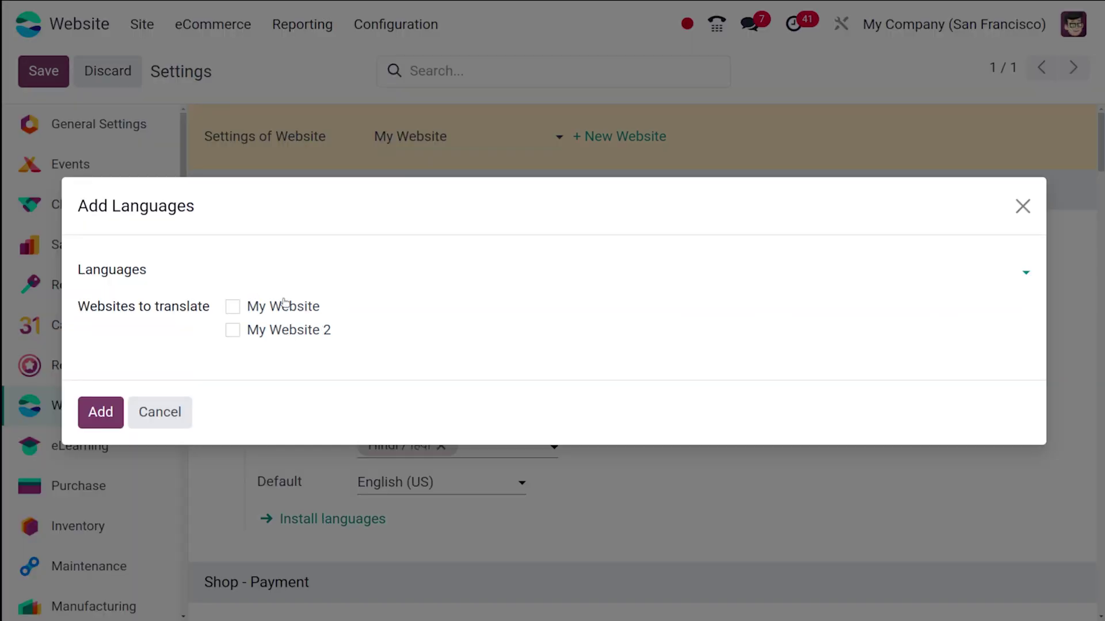
{"action": "left_click", "coordinate": [297, 263]}
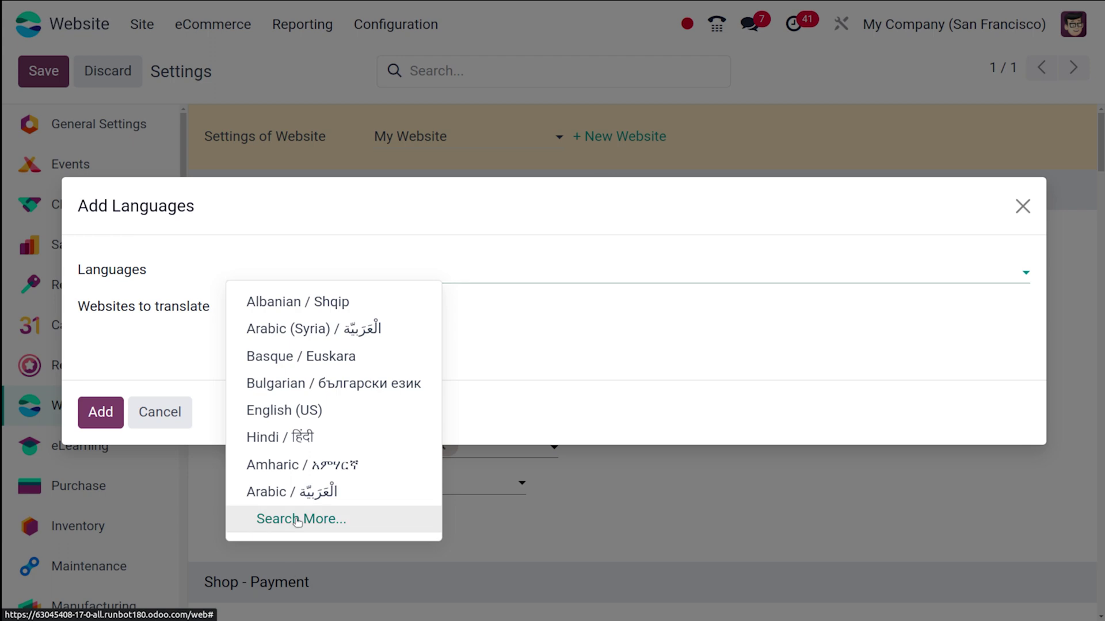
Step: Add Spanish / Español from the full language list for My Website and My Website 2
{"action": "left_click", "coordinate": [297, 520]}
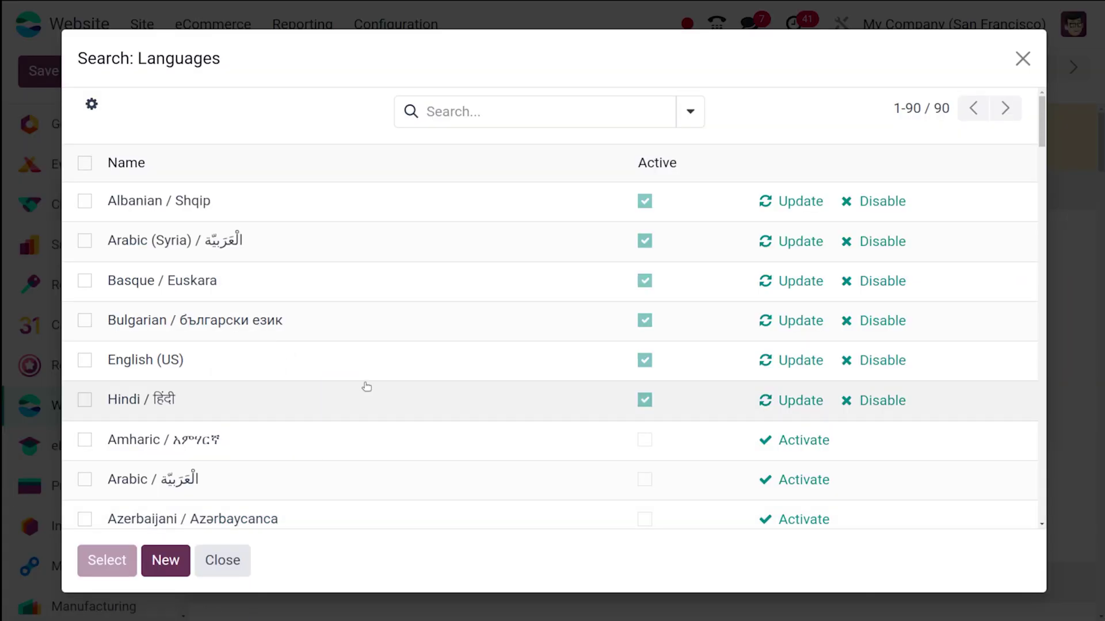
{"action": "scroll", "coordinate": [367, 387], "scroll_direction": "down", "scroll_amount": 10}
{"action": "scroll", "coordinate": [366, 387], "scroll_direction": "down", "scroll_amount": 15}
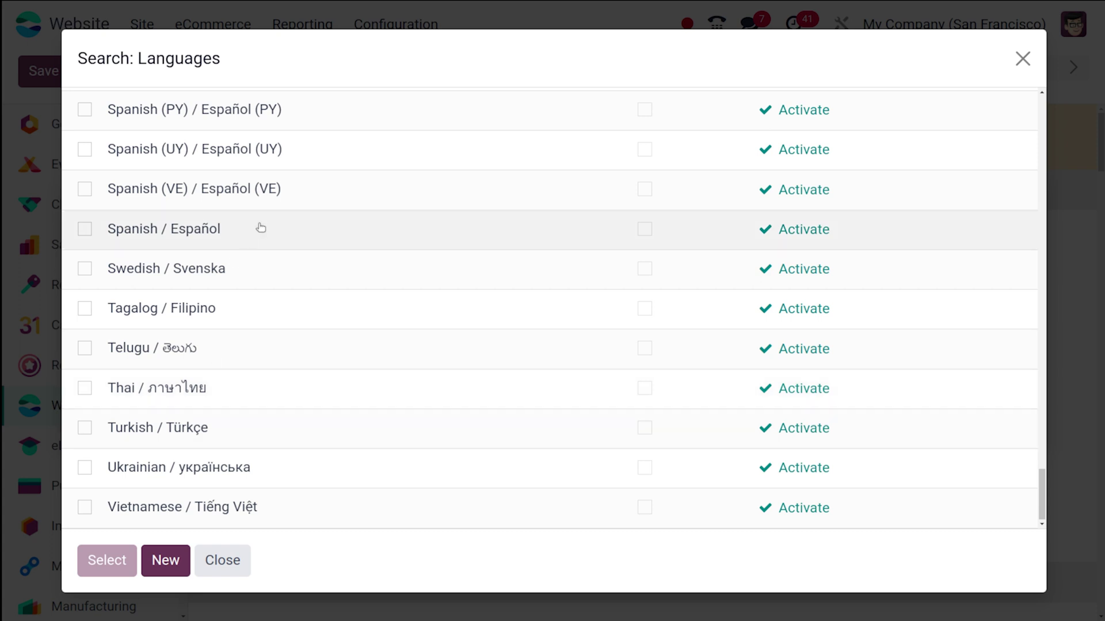
{"action": "left_click", "coordinate": [262, 229]}
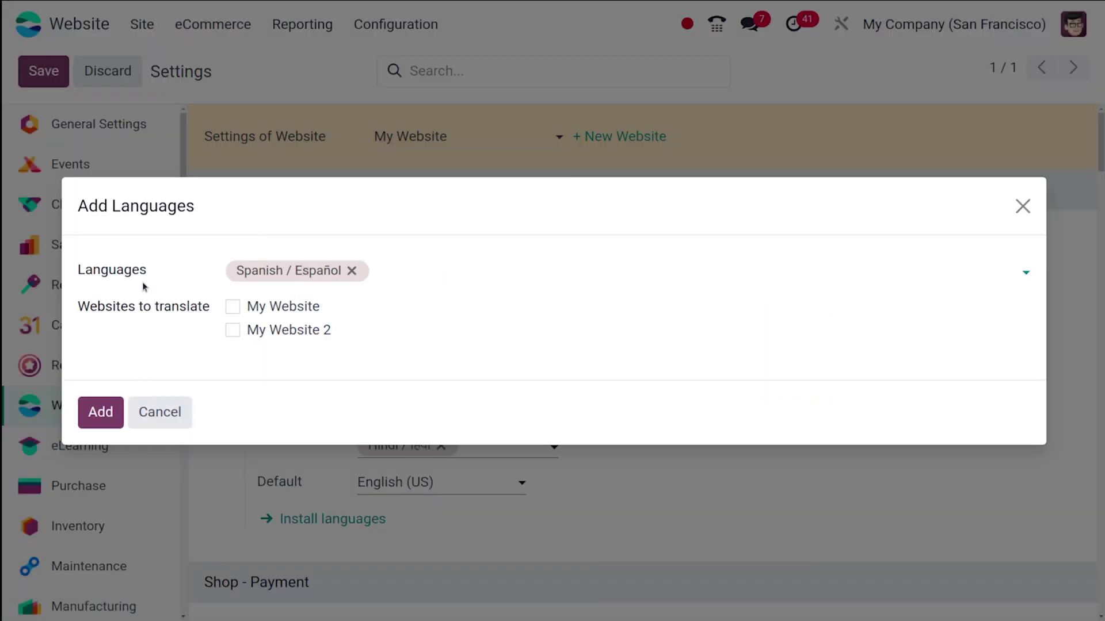
{"action": "left_click", "coordinate": [233, 310]}
{"action": "left_click", "coordinate": [232, 330]}
{"action": "left_click", "coordinate": [106, 419]}
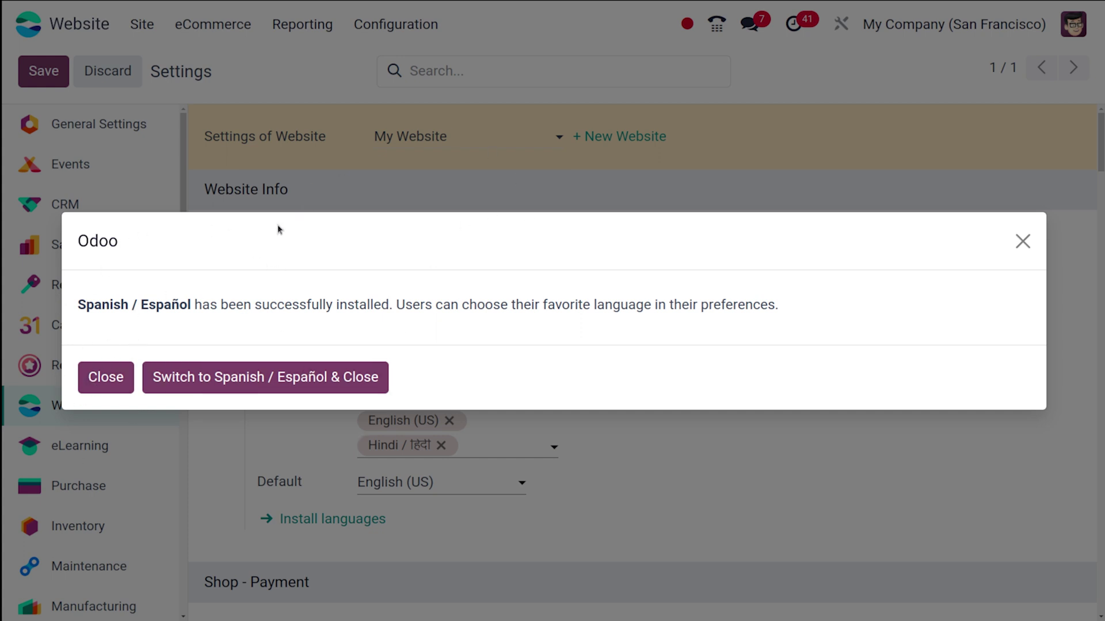
Step: Close the installation success message to return to the Website settings
{"action": "left_click", "coordinate": [94, 375]}
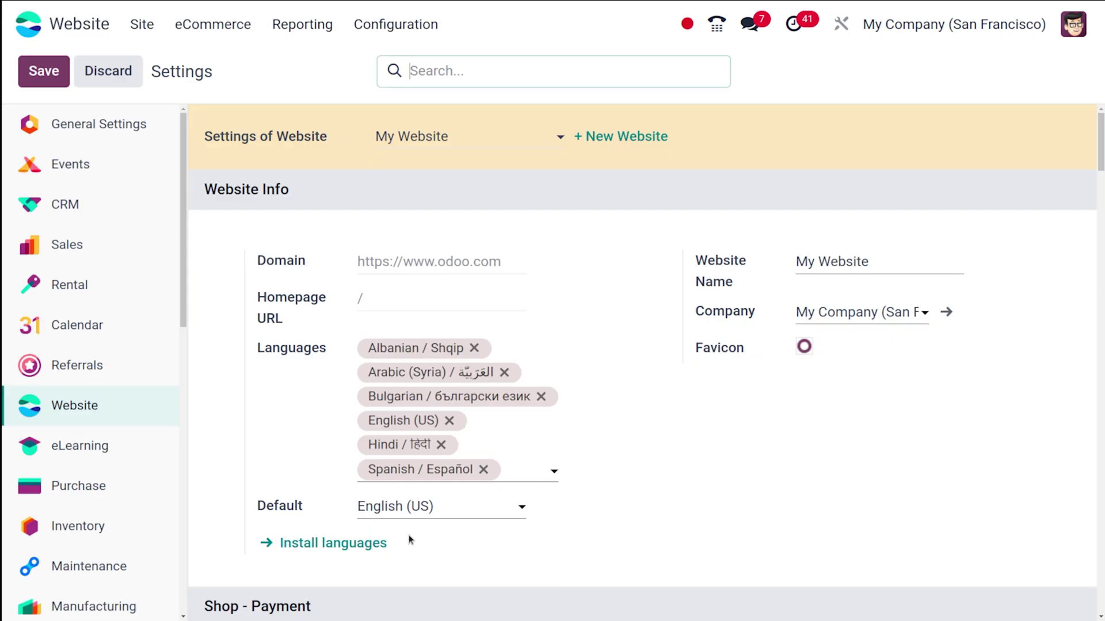
Step: Go to the website homepage and switch it to English (US) from the footer
{"action": "left_click", "coordinate": [141, 24]}
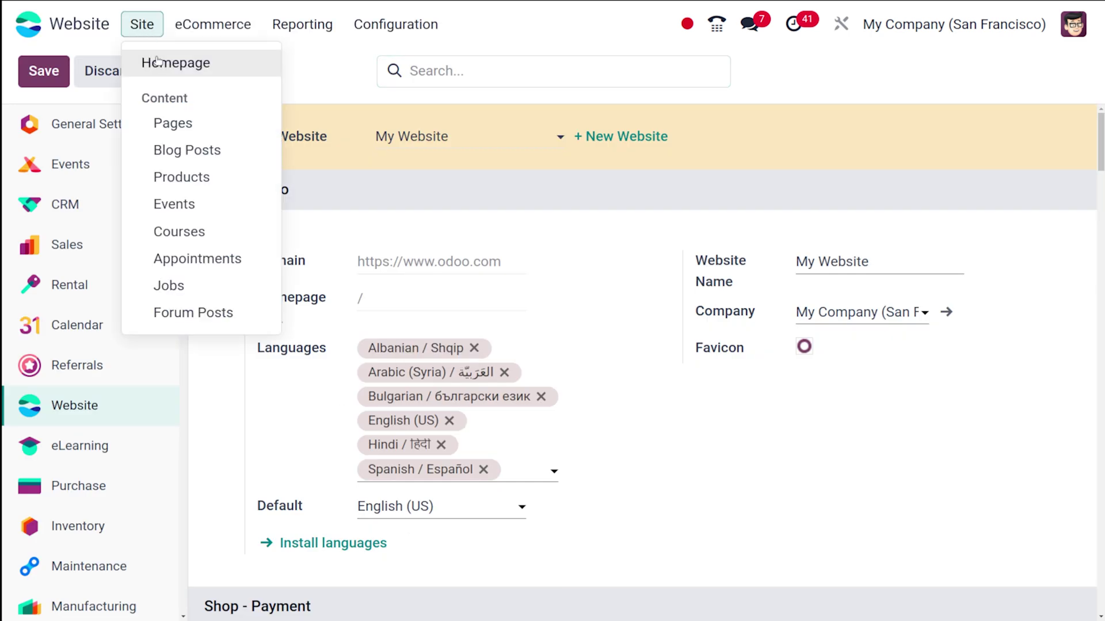
{"action": "left_click", "coordinate": [161, 64]}
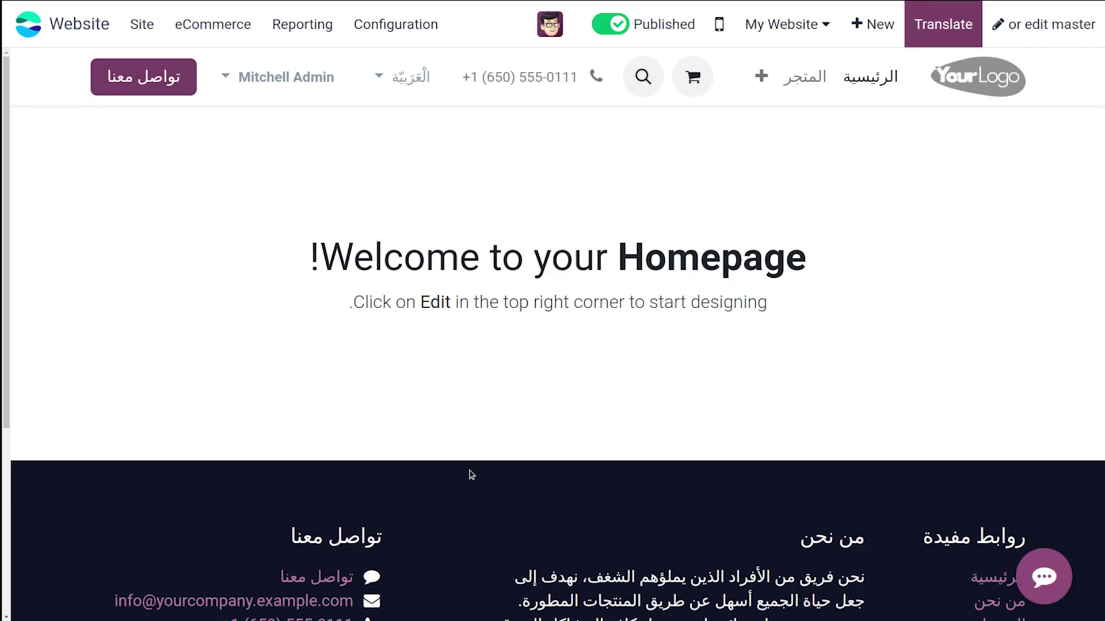
{"action": "scroll", "coordinate": [481, 288], "scroll_direction": "down", "scroll_amount": 5}
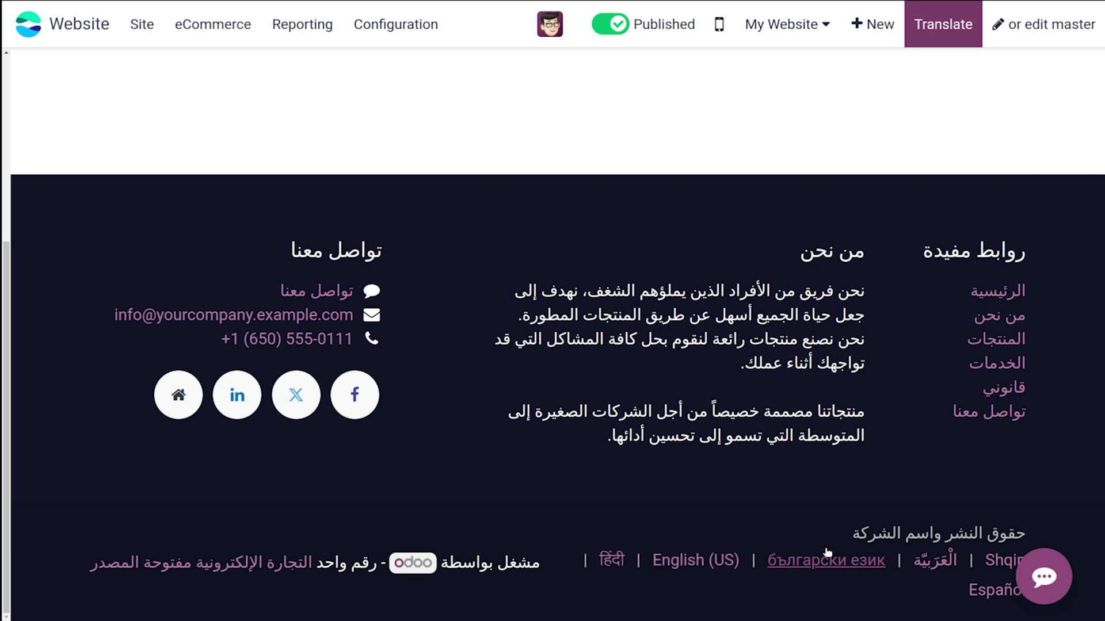
{"action": "left_click", "coordinate": [683, 563]}
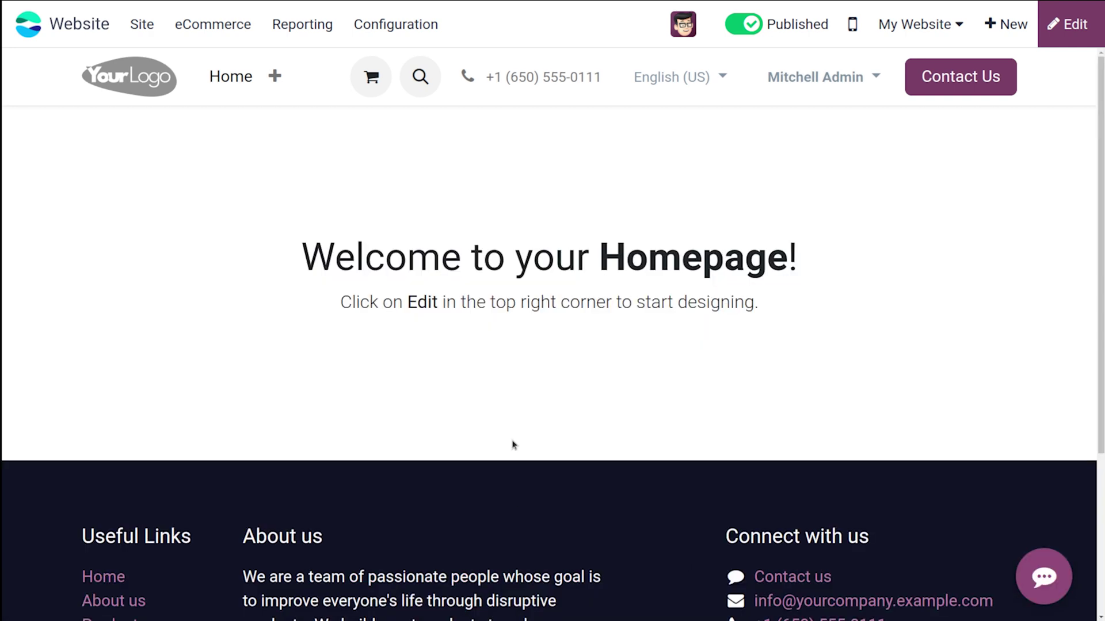
Step: Switch the homepage to Español from the header language dropdown
{"action": "scroll", "coordinate": [514, 444], "scroll_direction": "down", "scroll_amount": 3}
{"action": "scroll", "coordinate": [511, 439], "scroll_direction": "up", "scroll_amount": 3}
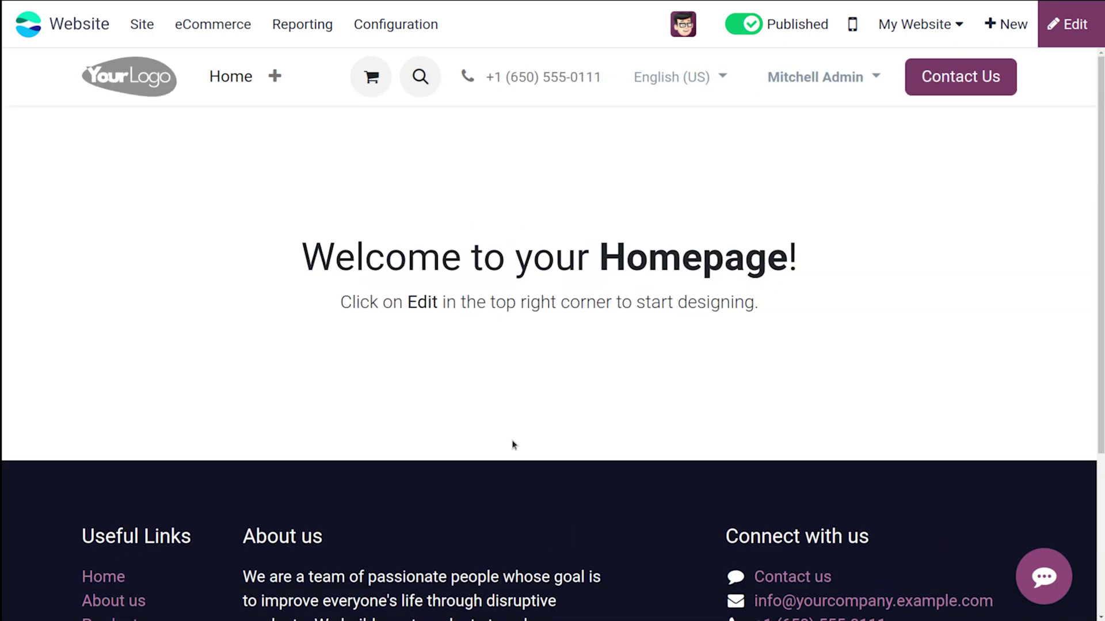
{"action": "left_click", "coordinate": [674, 82]}
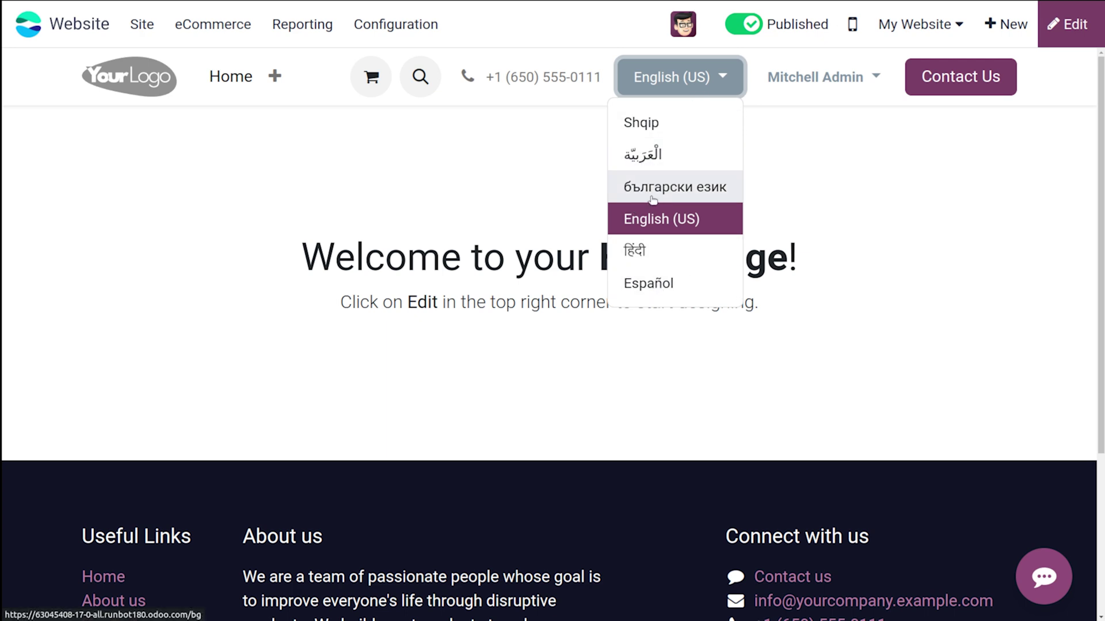
{"action": "left_click", "coordinate": [645, 283]}
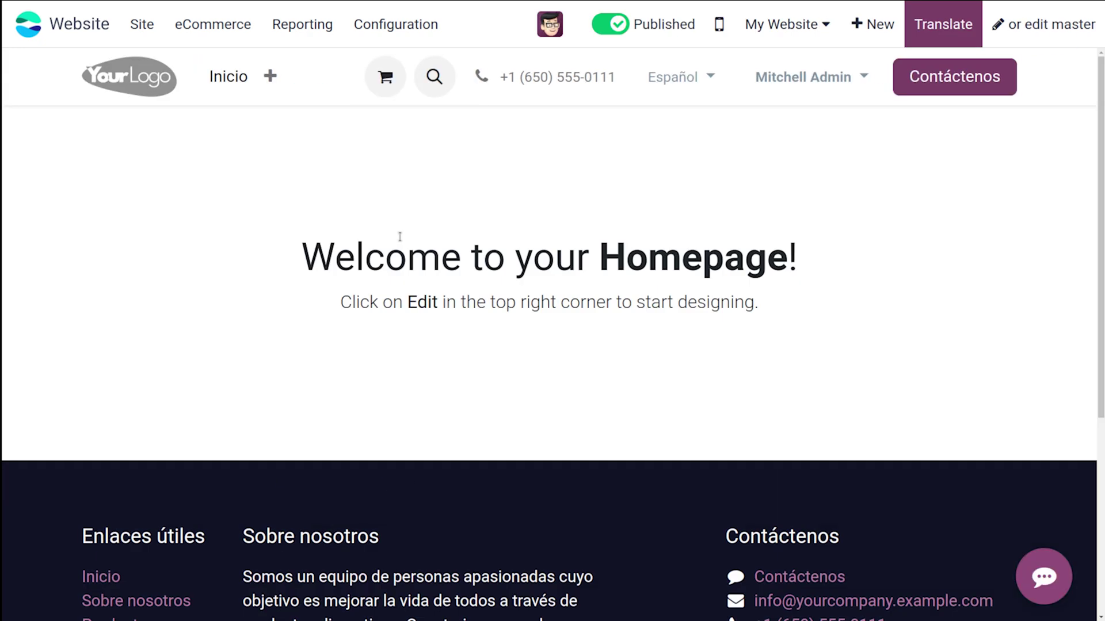
Step: View the homepage in Hindi, then switch it back to English (US) via the footer
{"action": "scroll", "coordinate": [459, 393], "scroll_direction": "down", "scroll_amount": 5}
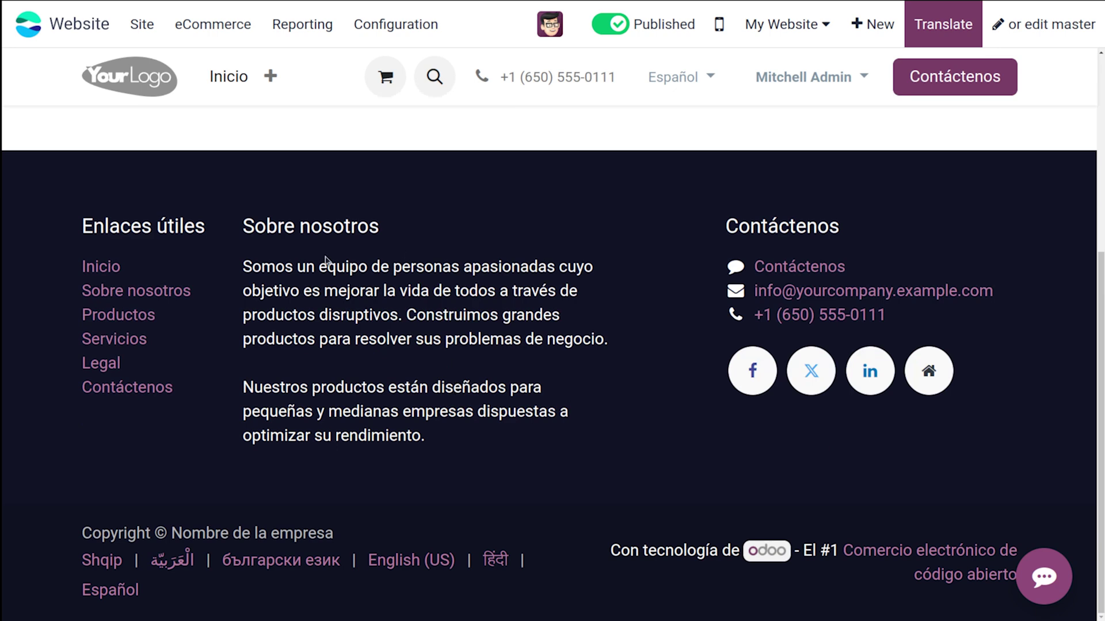
{"action": "left_click", "coordinate": [493, 561]}
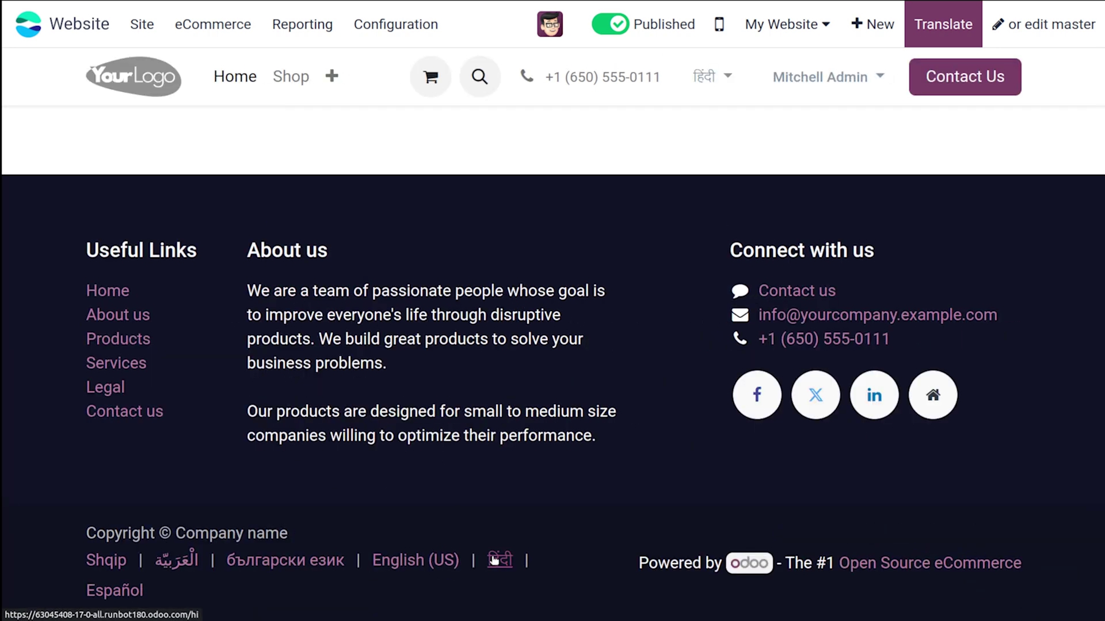
{"action": "scroll", "coordinate": [492, 560], "scroll_direction": "down", "scroll_amount": 5}
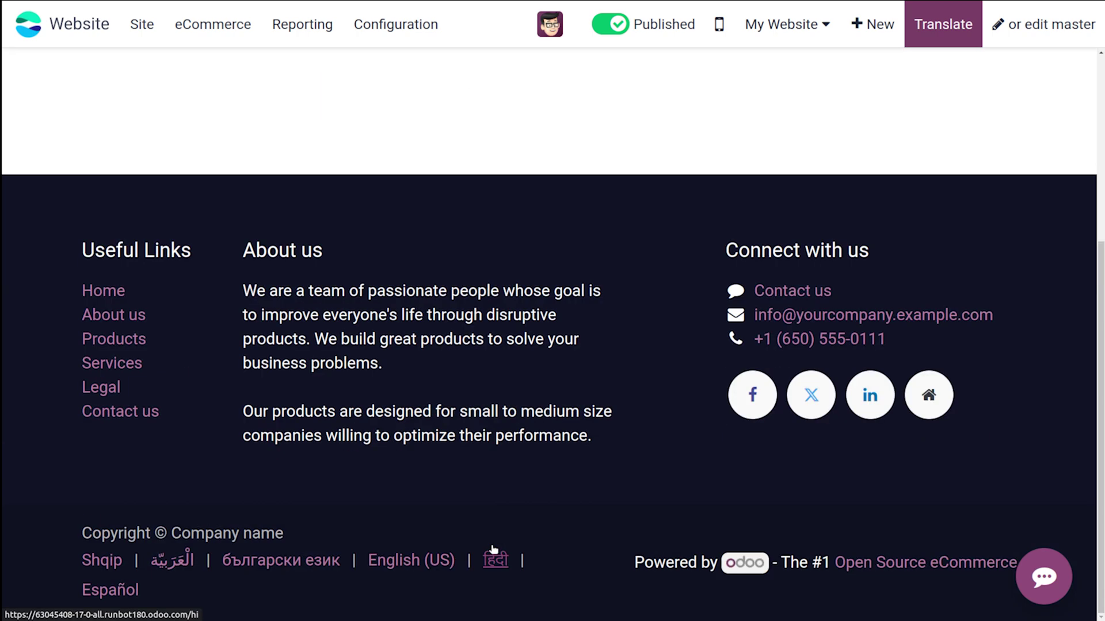
{"action": "left_click", "coordinate": [425, 568]}
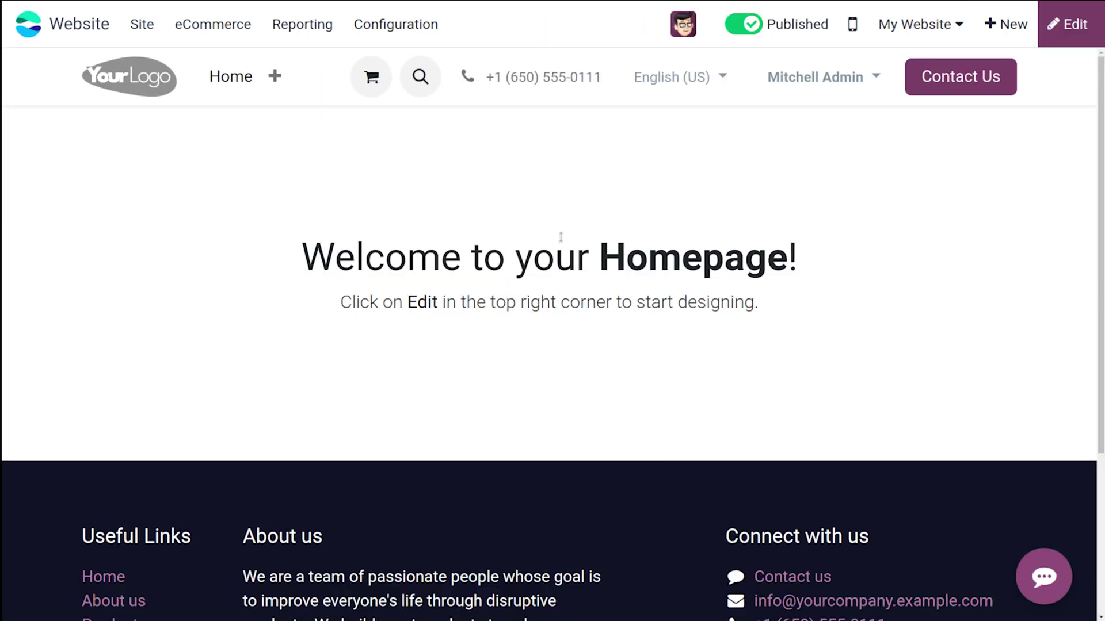
Step: Switch the homepage to Español and start translating it
{"action": "left_click", "coordinate": [679, 77]}
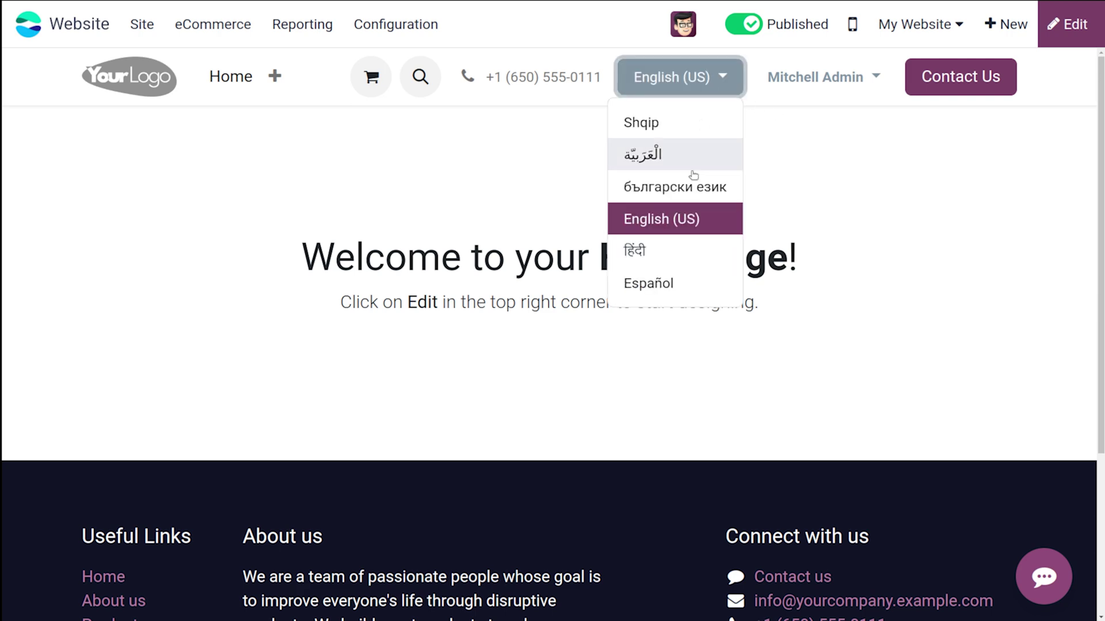
{"action": "left_click", "coordinate": [669, 294]}
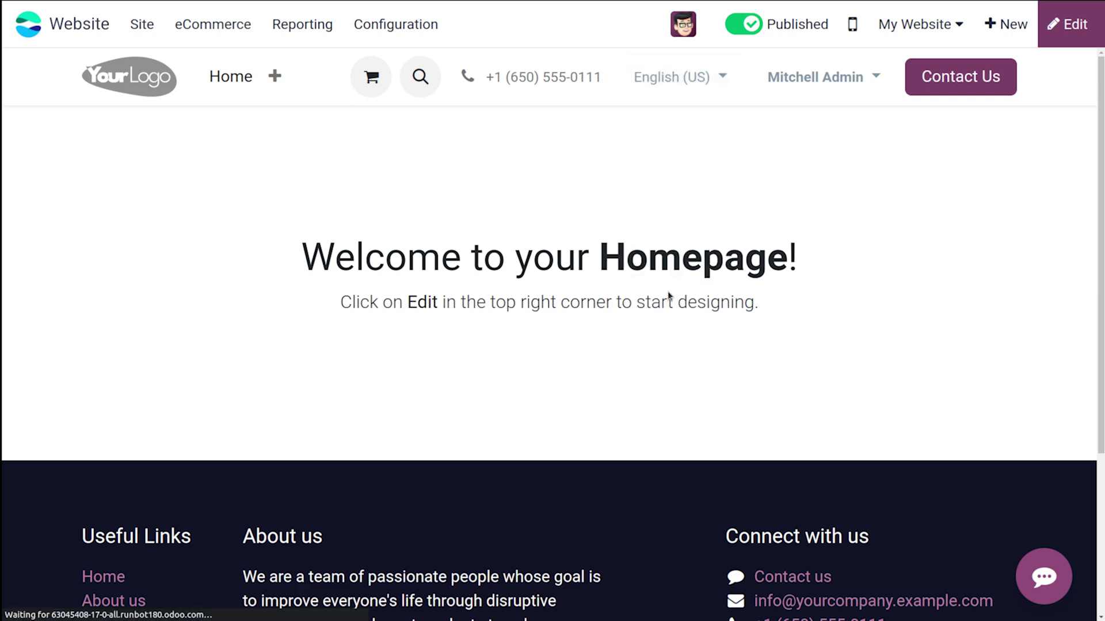
{"action": "scroll", "coordinate": [708, 421], "scroll_direction": "down", "scroll_amount": 5}
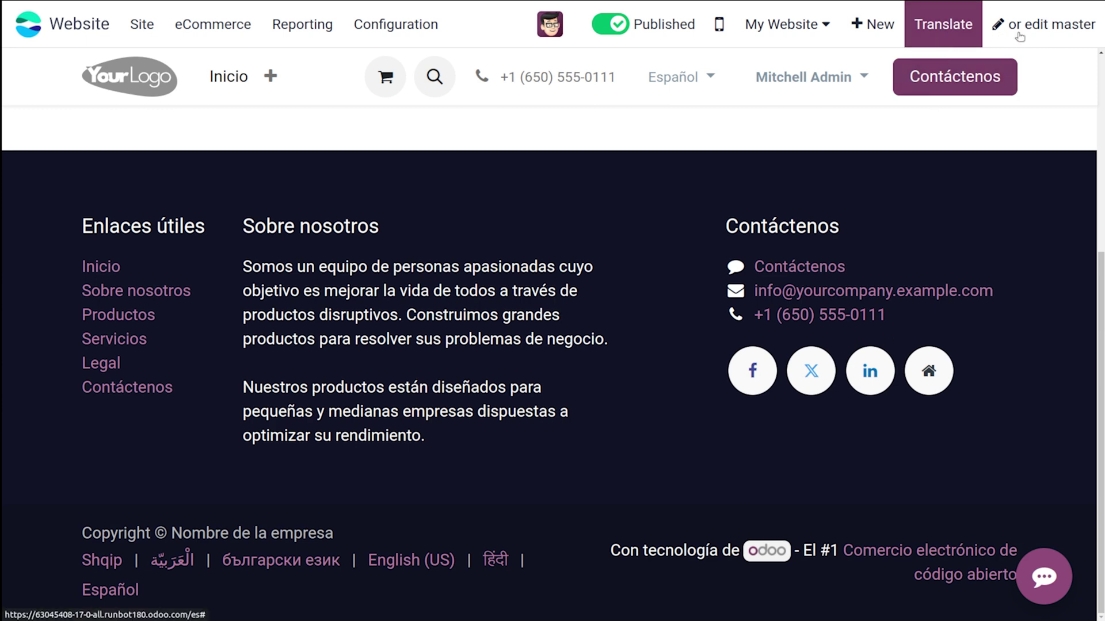
{"action": "left_click", "coordinate": [935, 38]}
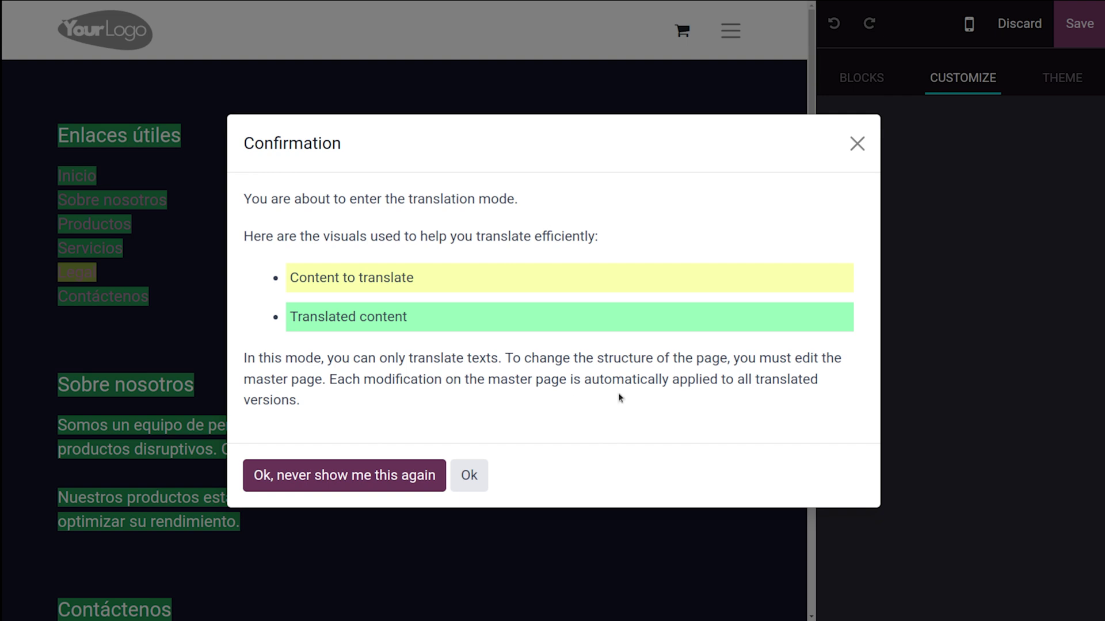
Step: Acknowledge the translation notice, review the marked Spanish texts, then discard to leave translation mode
{"action": "left_click", "coordinate": [469, 477]}
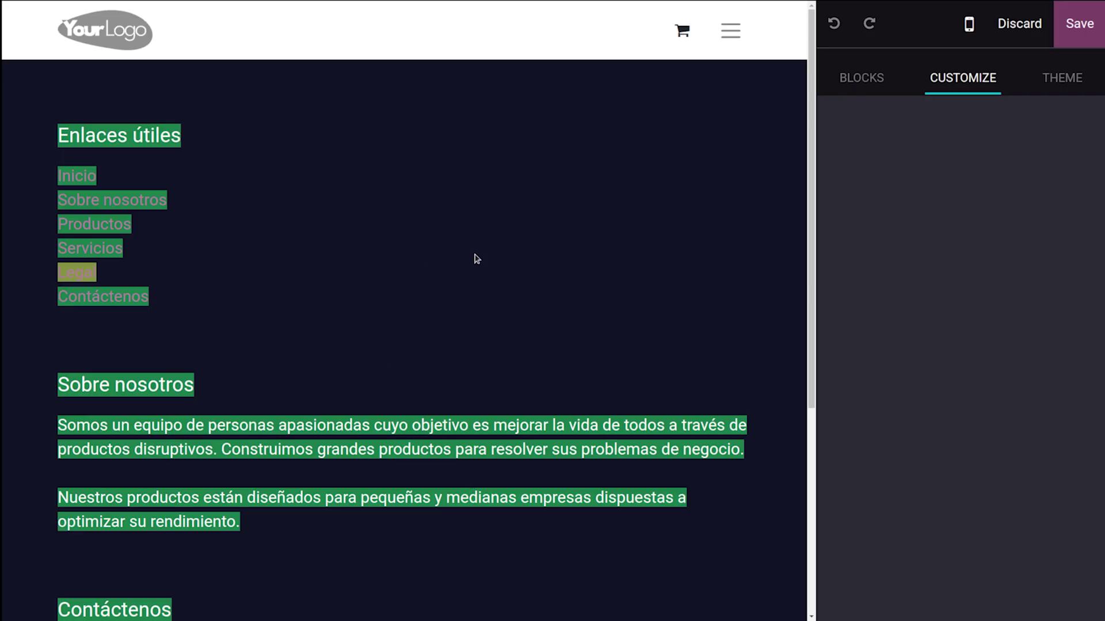
{"action": "scroll", "coordinate": [477, 258], "scroll_direction": "down", "scroll_amount": 5}
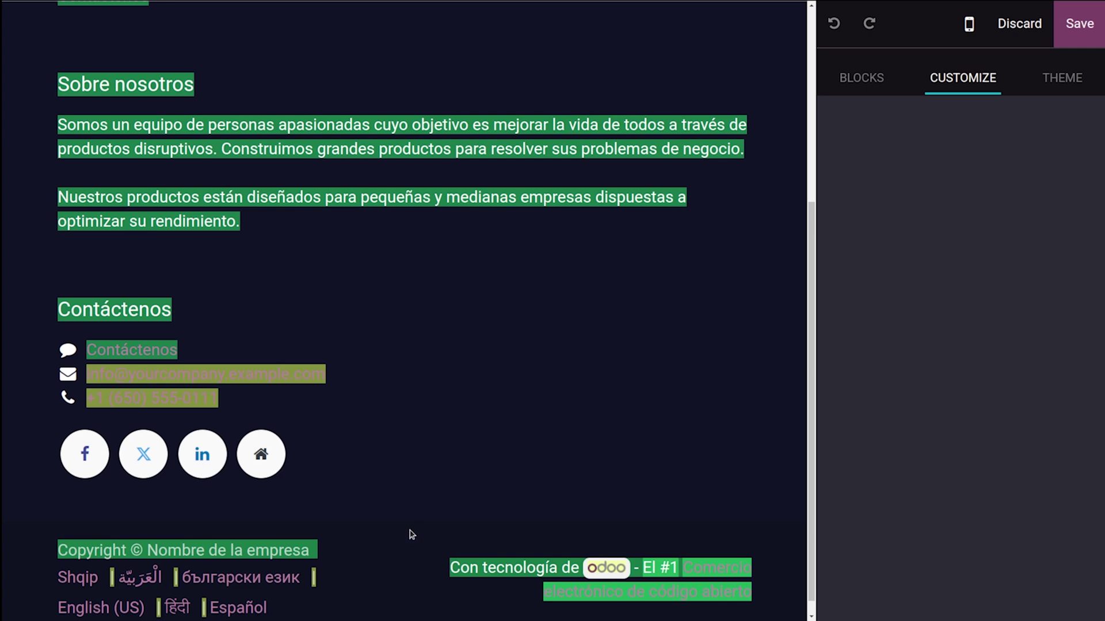
{"action": "scroll", "coordinate": [411, 534], "scroll_direction": "down", "scroll_amount": 1}
{"action": "scroll", "coordinate": [411, 534], "scroll_direction": "up", "scroll_amount": 5}
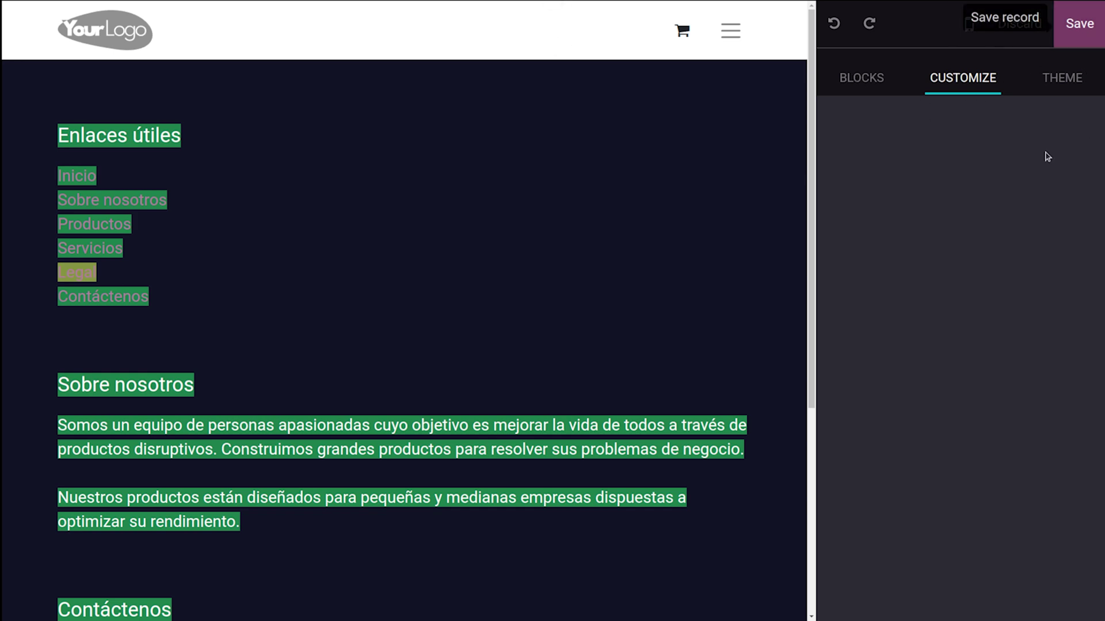
{"action": "left_click", "coordinate": [1017, 26]}
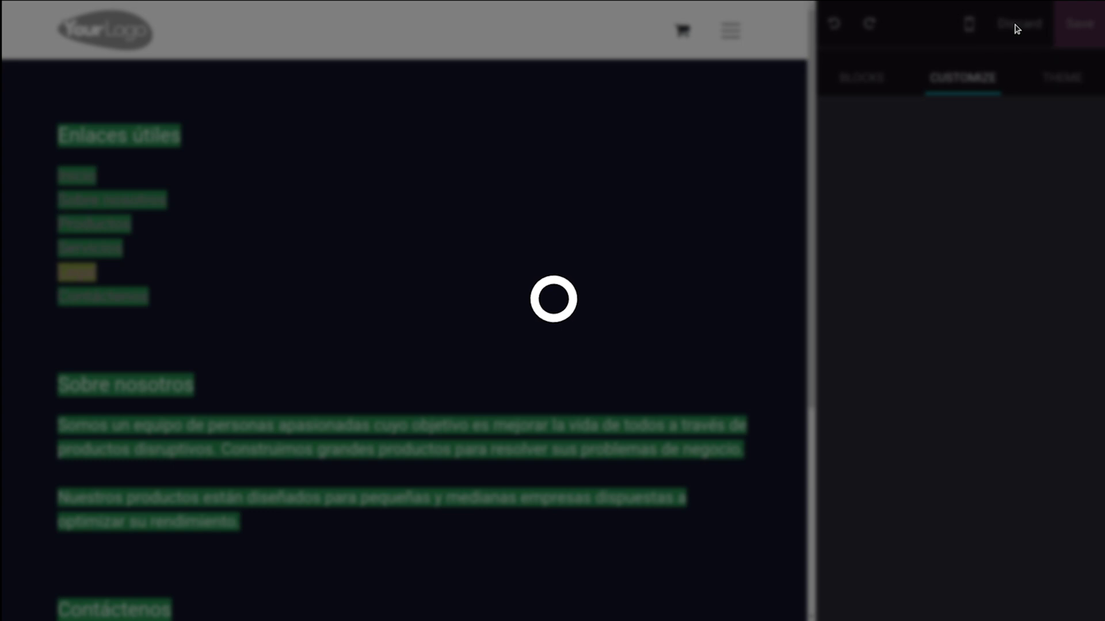